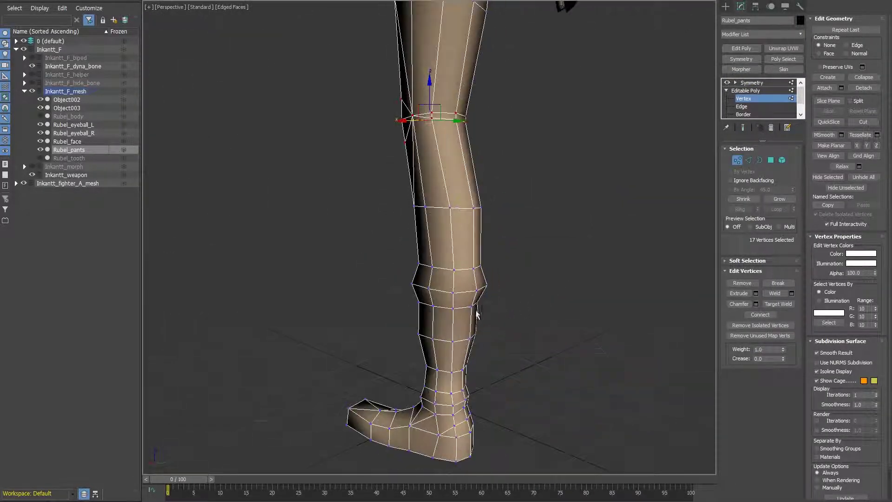
Select and adjust a smaller set of leg vertices in wireframe, then return to the front view.
key(2)
alt+middle_drag(481, 312, 685, 298)
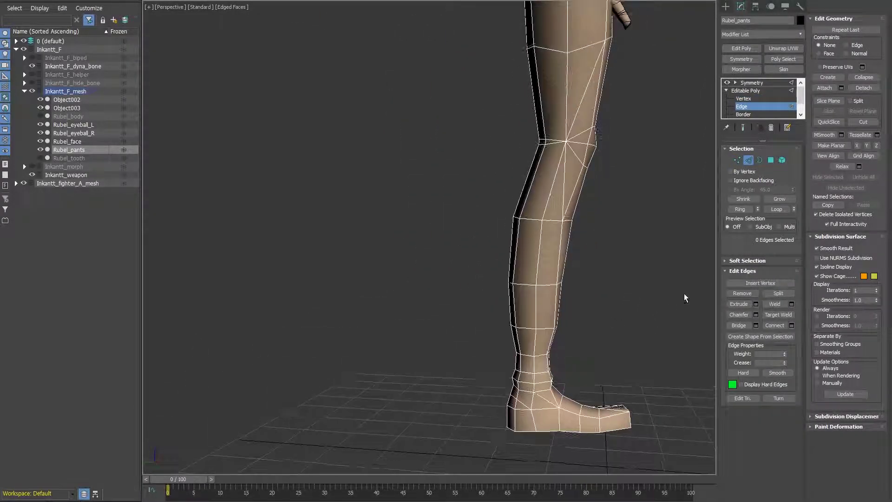
key(1)
key(F3)
key(1)
key(shift+z)
key(shift+z)
key(shift+z)
drag(627, 293, 559, 161)
key(shift+z)
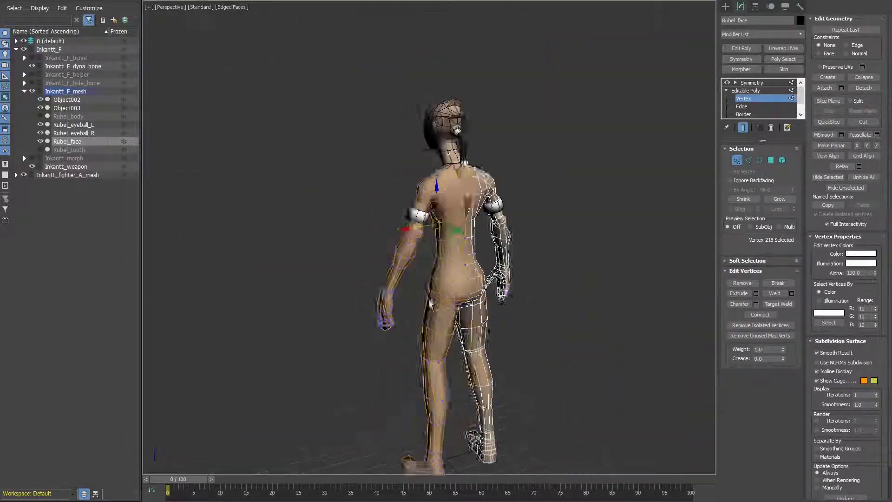
Orbit the character round to face the front.
alt+middle_drag(423, 231, 484, 259)
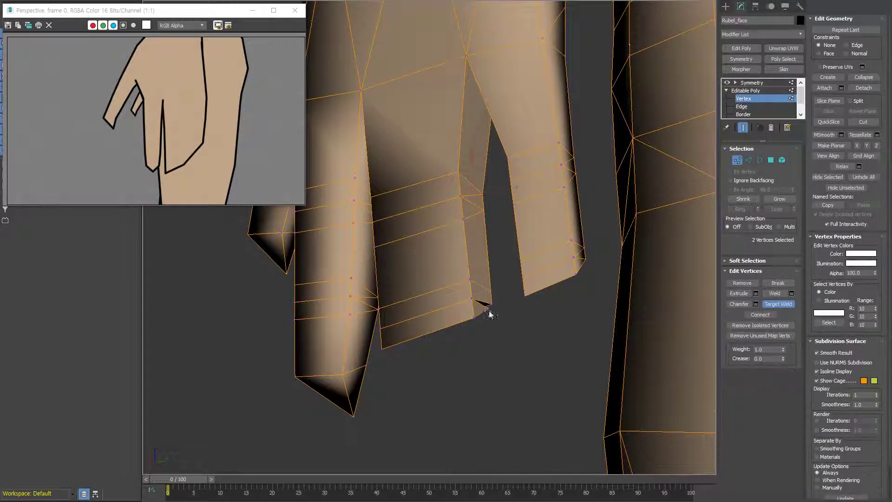
Target-weld the finger vertices to close the gaps between fingers.
click(487, 311)
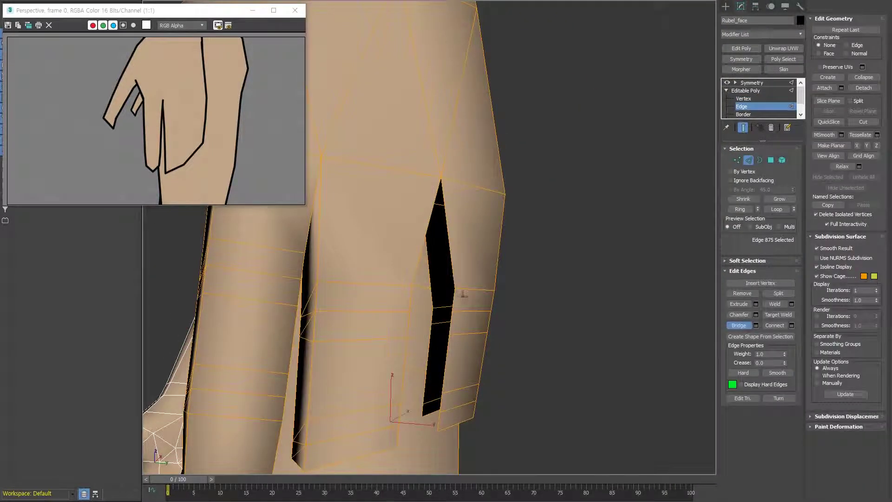
mouse_move(463, 295)
alt+middle_down()
mouse_move(437, 318)
mouse_move(478, 269)
alt+middle_up()
key(1)
click(445, 362)
alt+middle_drag(424, 331, 429, 408)
Select and tidy the vertices along the finger gaps and the right finger, then clear the selection.
key(3)
scroll(488, 271, up, 3)
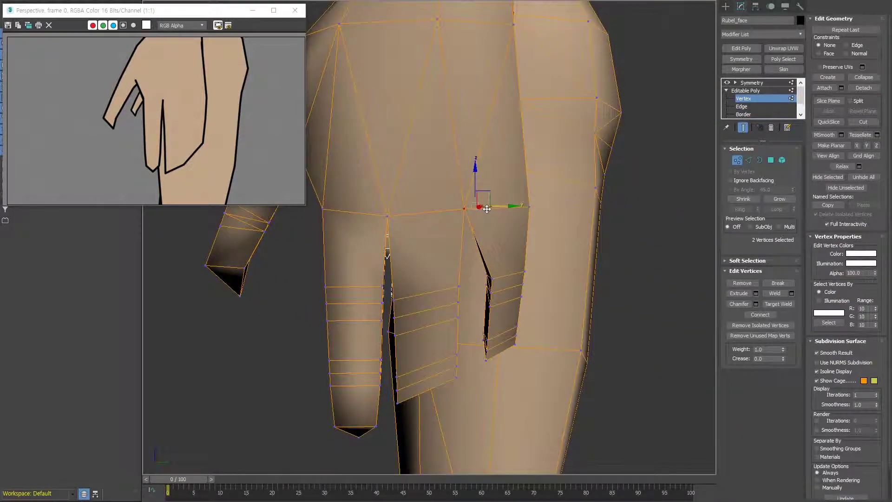
mouse_move(487, 210)
alt+middle_down()
mouse_move(494, 308)
mouse_move(460, 218)
alt+middle_up()
alt+drag(432, 200, 470, 218)
scroll(430, 349, up, 3)
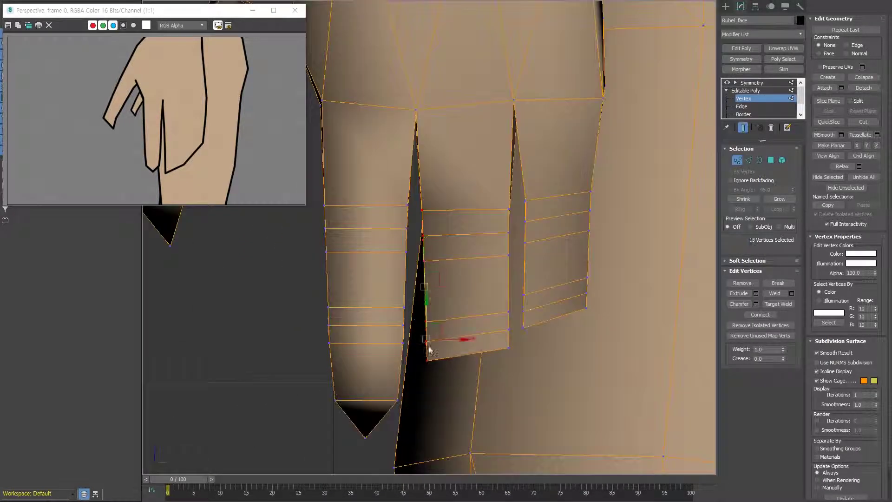
alt+middle_drag(429, 349, 515, 240)
alt+middle_drag(538, 335, 532, 279)
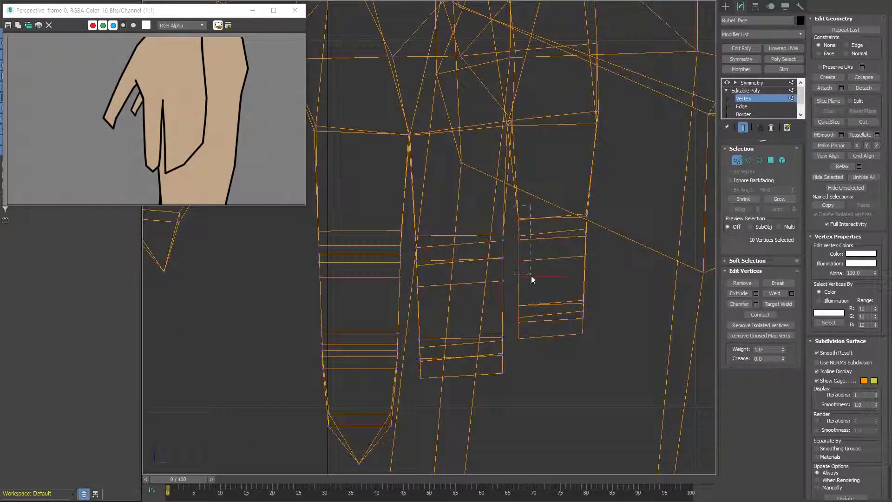
click(549, 315)
alt+middle_drag(399, 213, 466, 271)
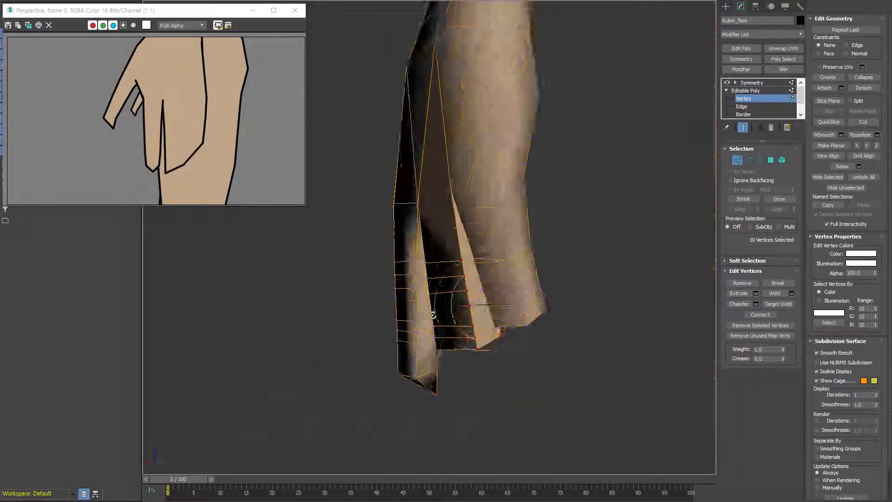
Check the finger edges from below and select the open fingertip border.
key(2)
click(514, 355)
mouse_move(514, 355)
alt+middle_down()
mouse_move(530, 348)
mouse_move(456, 341)
alt+middle_up()
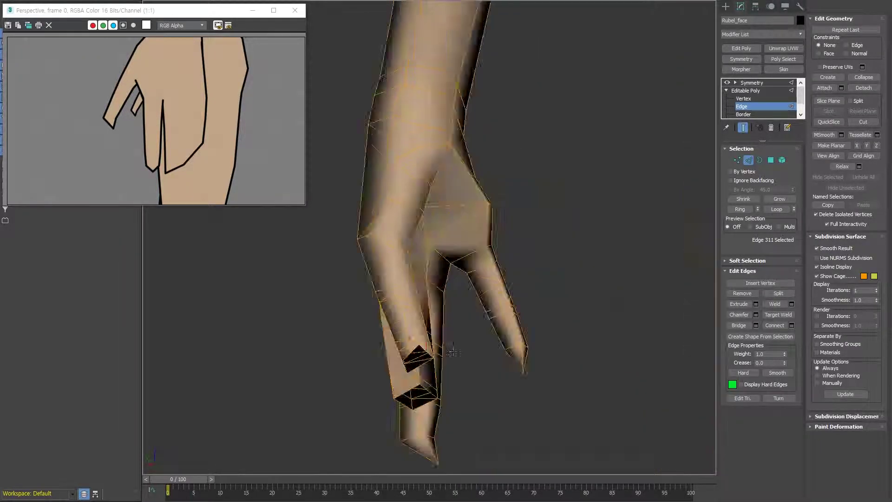
alt+middle_drag(421, 285, 464, 297)
key(3)
scroll(489, 303, up, 5)
scroll(489, 303, down, 5)
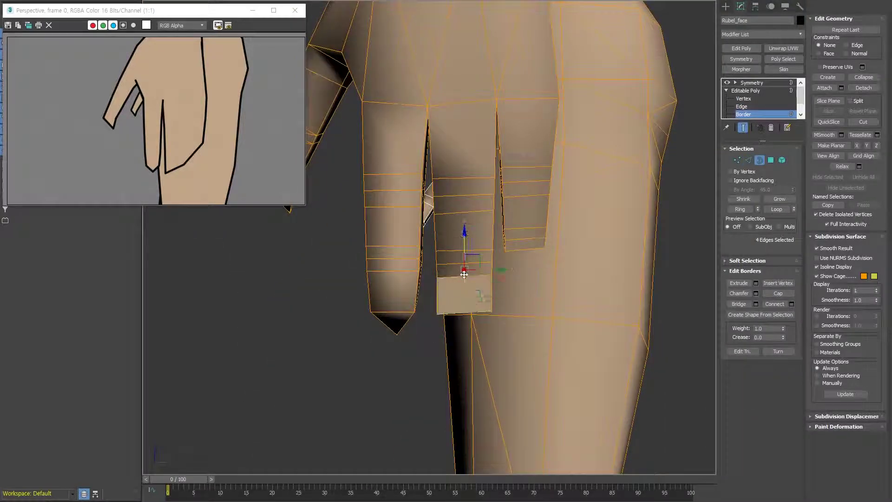
alt+middle_drag(490, 303, 517, 360)
click(476, 316)
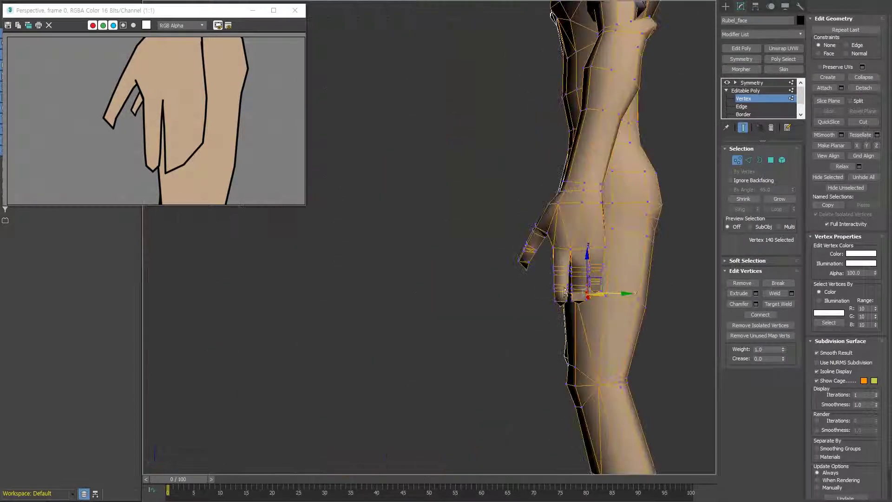
Inspect the hand in wireframe and four-viewport layouts while adjusting finger vertices.
key(4)
scroll(470, 309, up, 3)
alt+middle_drag(471, 309, 617, 338)
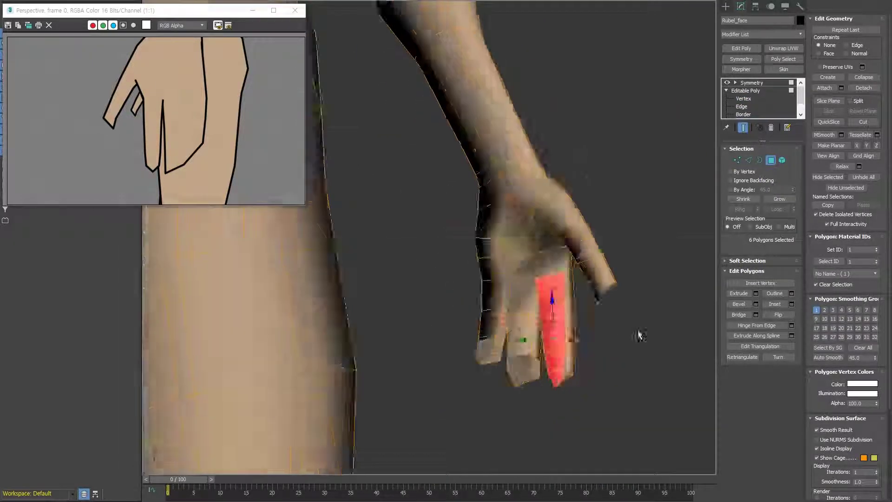
key(F3)
key(1)
key(F3)
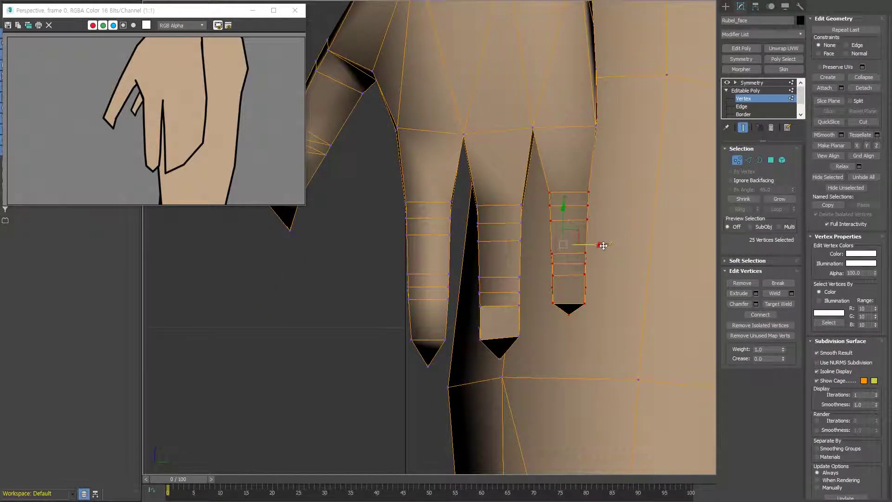
key(F3)
key(F3)
scroll(468, 372, down, 5)
alt+middle_drag(468, 372, 478, 372)
key(F3)
scroll(511, 326, up, 3)
key(alt+w)
key(alt+w)
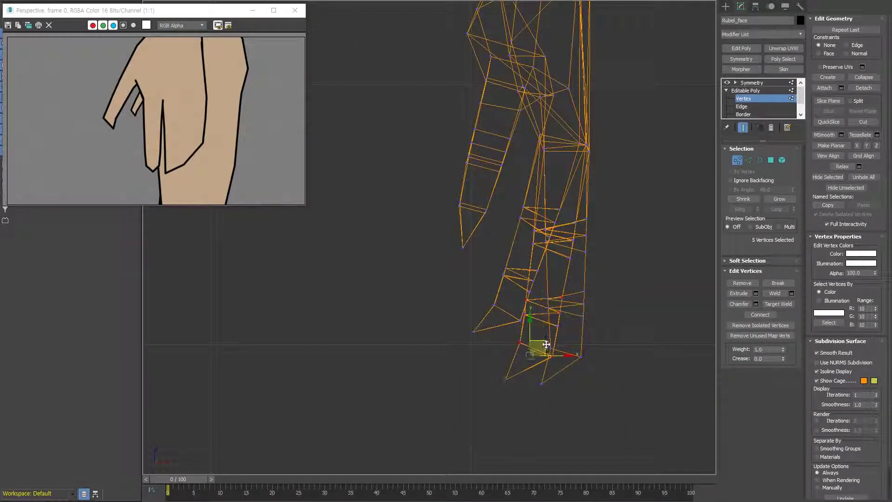
key(F3)
scroll(546, 307, up, 3)
scroll(546, 301, down, 5)
Select a fingertip triangle in Polygon mode.
key(4)
alt+middle_drag(546, 301, 579, 316)
scroll(539, 302, up, 5)
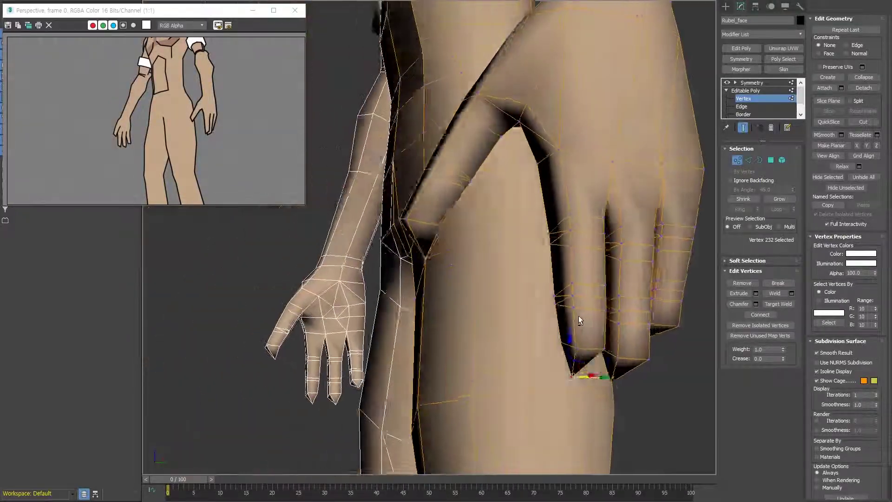
key(F3)
click(370, 344)
scroll(476, 411, down, 5)
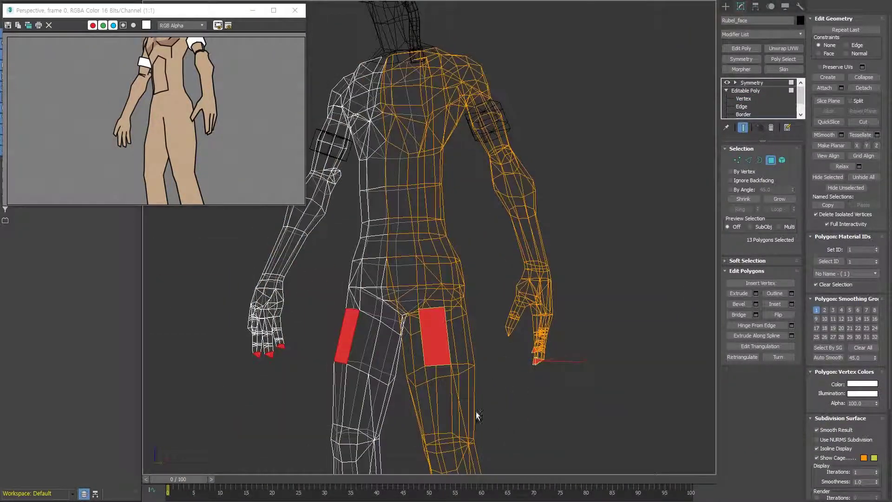
key(F3)
scroll(657, 322, up, 5)
scroll(415, 226, down, 5)
mouse_move(415, 226)
alt+middle_down()
mouse_move(537, 279)
mouse_move(558, 352)
mouse_move(537, 327)
alt+middle_up()
scroll(537, 279, up, 5)
scroll(537, 326, down, 2)
Add the remaining fingertip polygons and select material ID 3 to verify the nails.
key(1)
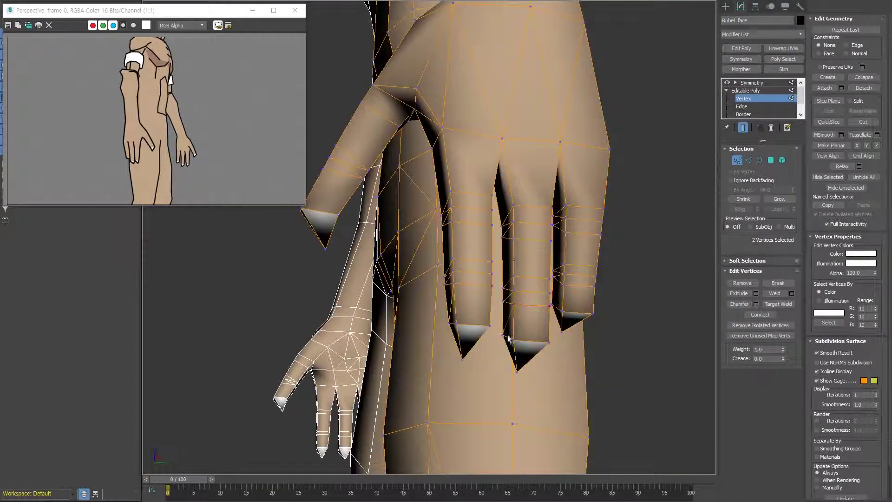
scroll(537, 327, up, 2)
click(522, 313)
key(ctrl+z)
scroll(560, 341, down, 2)
alt+middle_drag(560, 341, 454, 308)
scroll(454, 308, up, 3)
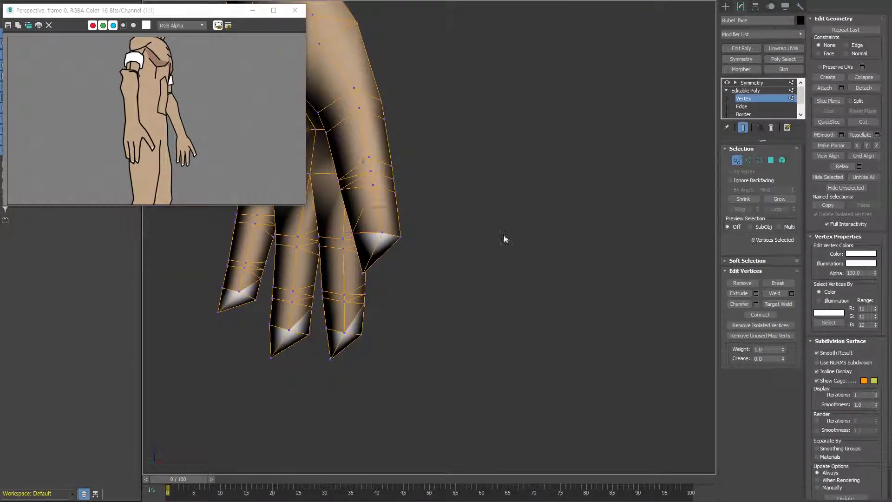
click(367, 254)
scroll(504, 239, down, 5)
key(F3)
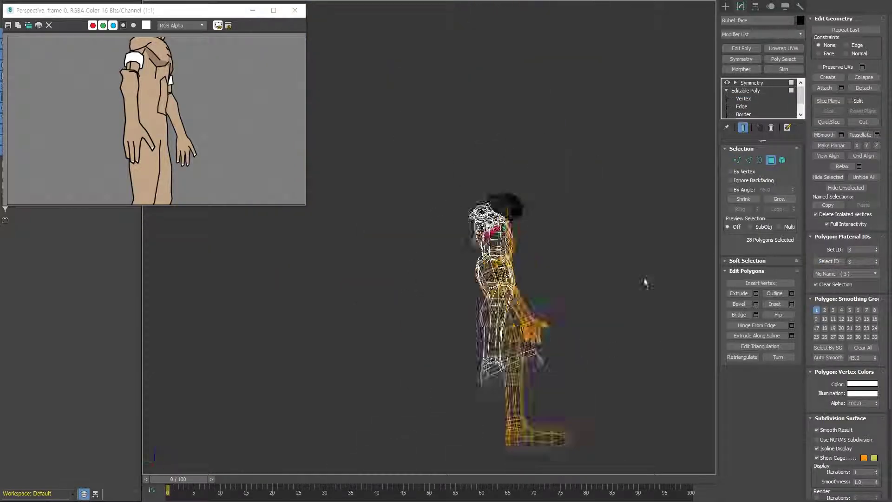
Frame a shaded close-up of the hand for vertex editing.
alt+middle_drag(581, 343, 548, 339)
key(F3)
scroll(428, 285, up, 4)
scroll(442, 275, up, 3)
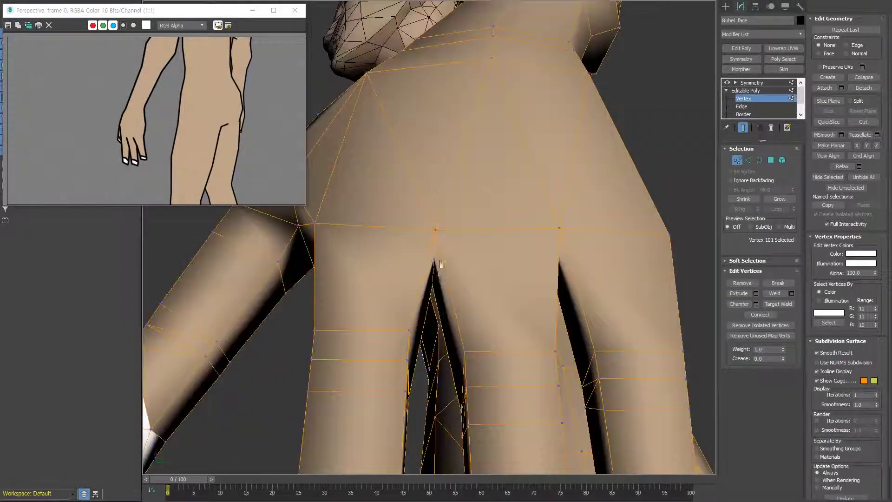
key(2)
key(1)
scroll(457, 286, up, 3)
key(shift+z)
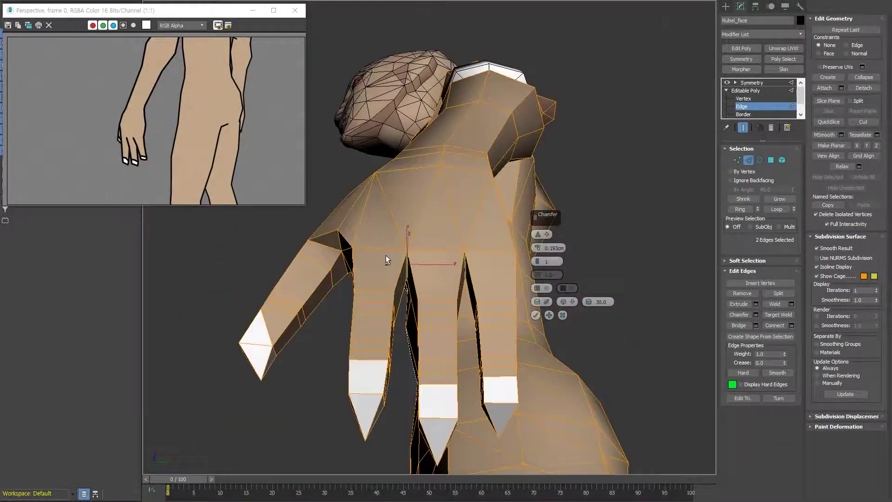
scroll(424, 220, up, 5)
scroll(395, 238, down, 3)
Select and tighten the vertices at the finger bases.
ctrl+click(485, 249)
scroll(413, 302, down, 5)
scroll(413, 301, up, 4)
scroll(550, 200, down, 2)
scroll(598, 259, up, 3)
scroll(565, 239, down, 3)
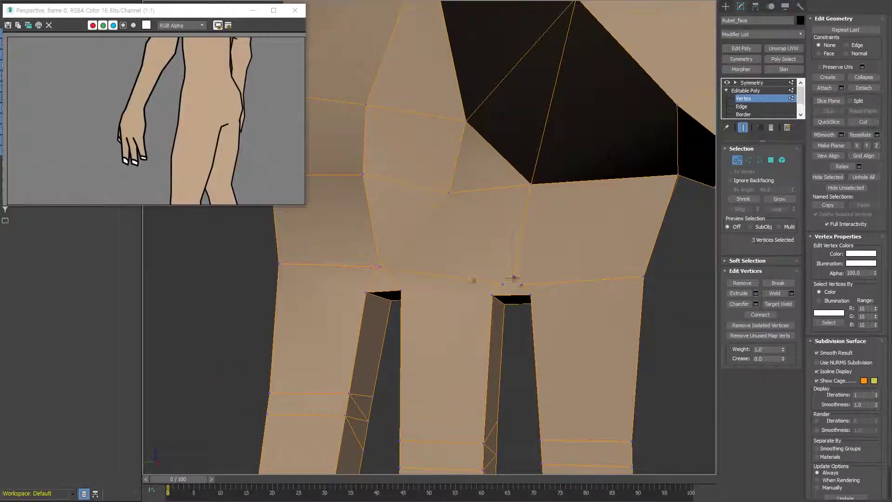
scroll(514, 285, down, 2)
scroll(437, 294, down, 5)
alt+middle_drag(535, 242, 516, 279)
scroll(516, 279, up, 4)
scroll(558, 311, down, 5)
Adjust a single finger vertex, then save the scene as a new file.
click(541, 296)
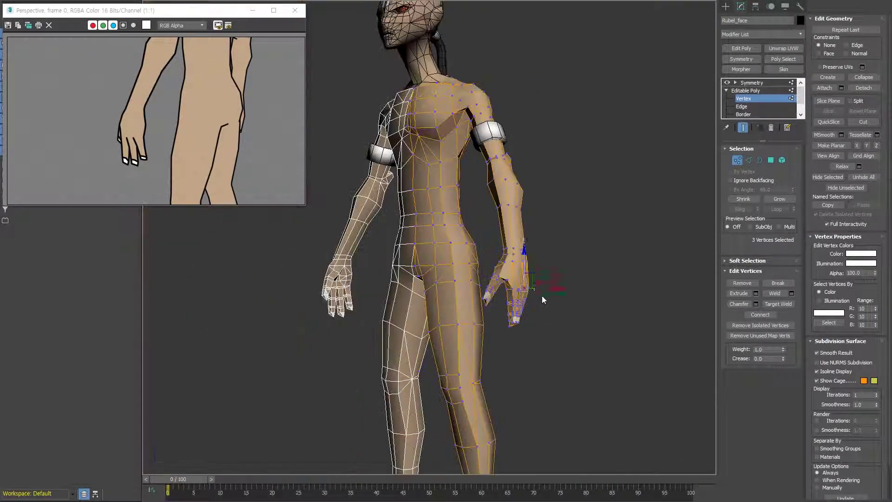
scroll(542, 296, up, 5)
scroll(541, 296, up, 5)
key(ctrl+shift+s)
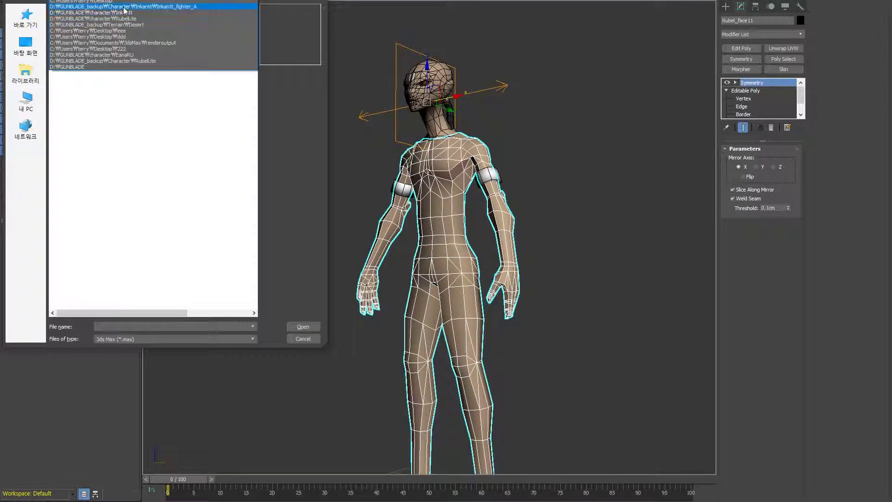
Open the recent character file from the Open dialog to merge from.
double_click(81, 37)
drag(455, 172, 454, 276)
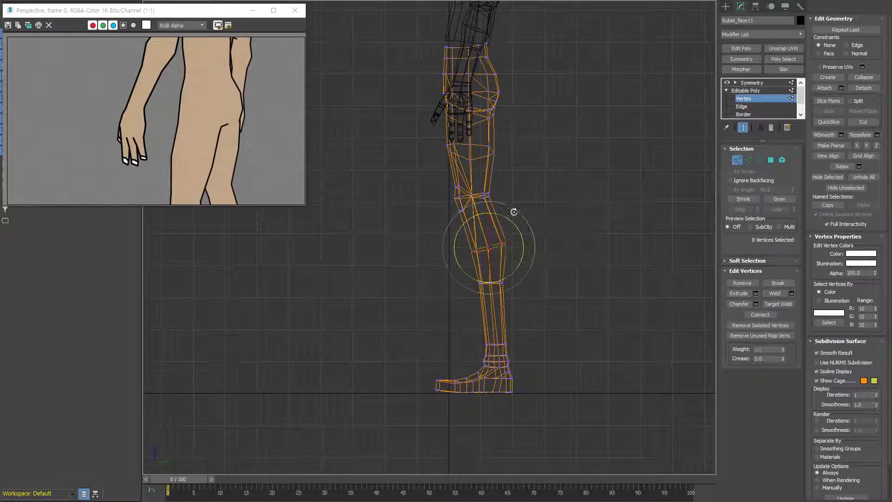
Orbit to see the whole shaded character before reshaping the knees.
alt+middle_drag(509, 245, 420, 315)
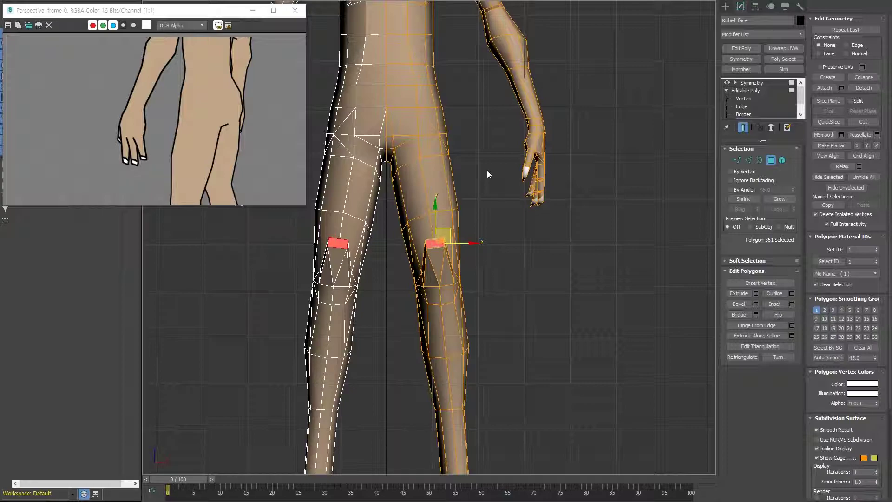
Move the knee-pad vertices in side view to shape the pointed pads.
mouse_move(487, 175)
alt+middle_down()
mouse_move(418, 309)
mouse_move(455, 345)
alt+middle_up()
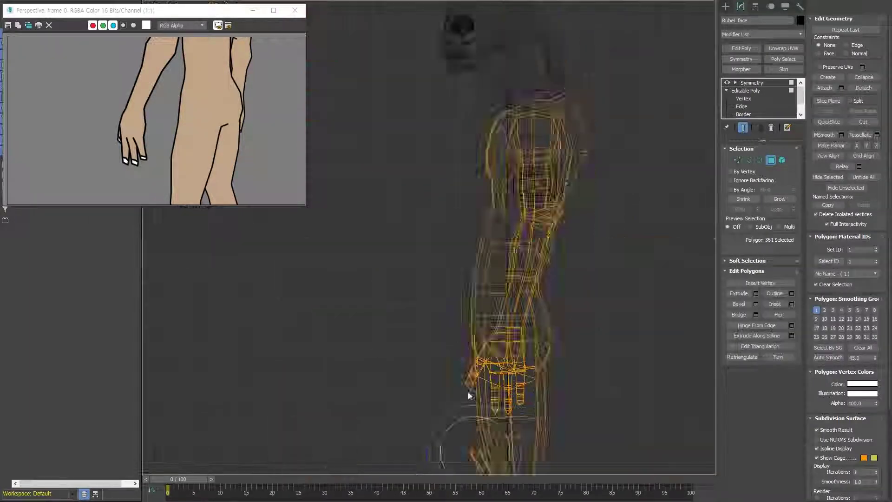
alt+middle_drag(497, 281, 506, 265)
scroll(505, 265, up, 5)
key(2)
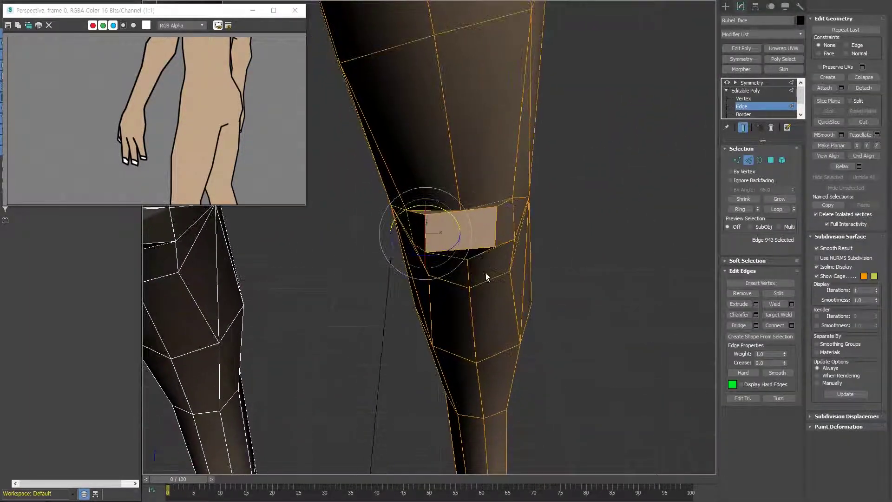
key(alt+w)
key(alt+w)
key(1)
key(alt+w)
key(alt+w)
drag(447, 289, 479, 329)
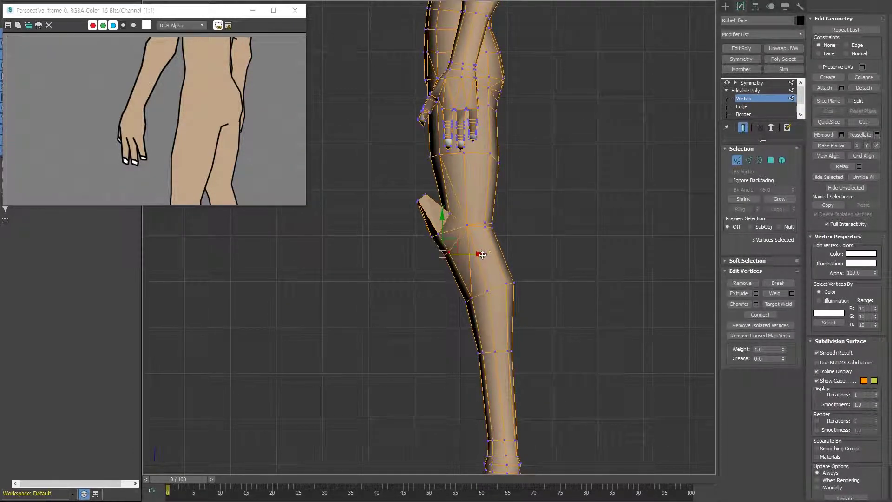
scroll(491, 231, down, 2)
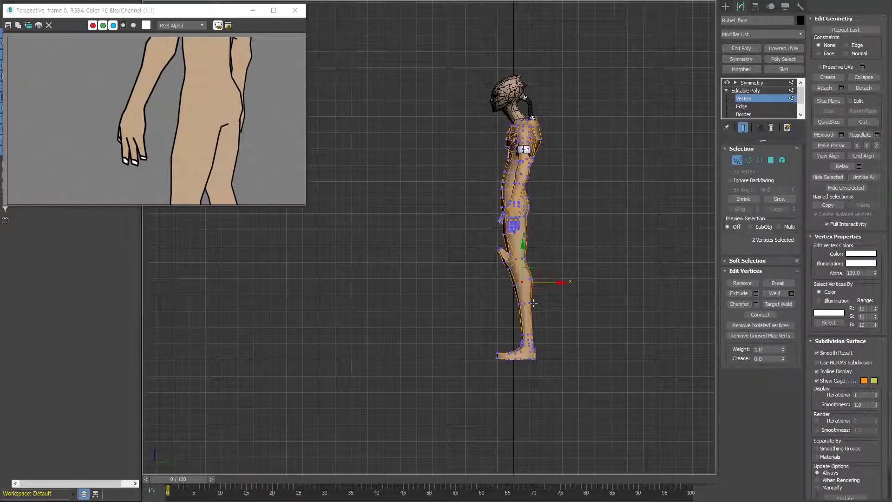
Select and reshape the heel vertices of the foot.
alt+middle_drag(519, 336, 703, 337)
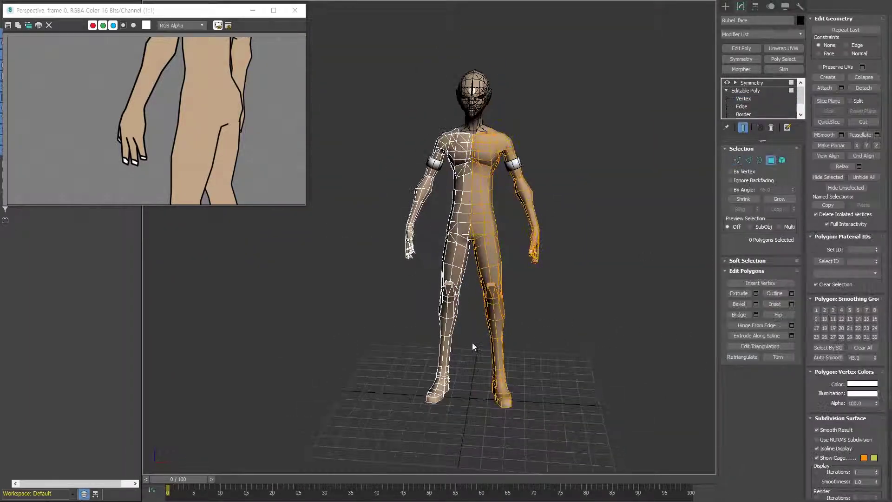
alt+middle_drag(533, 312, 498, 278)
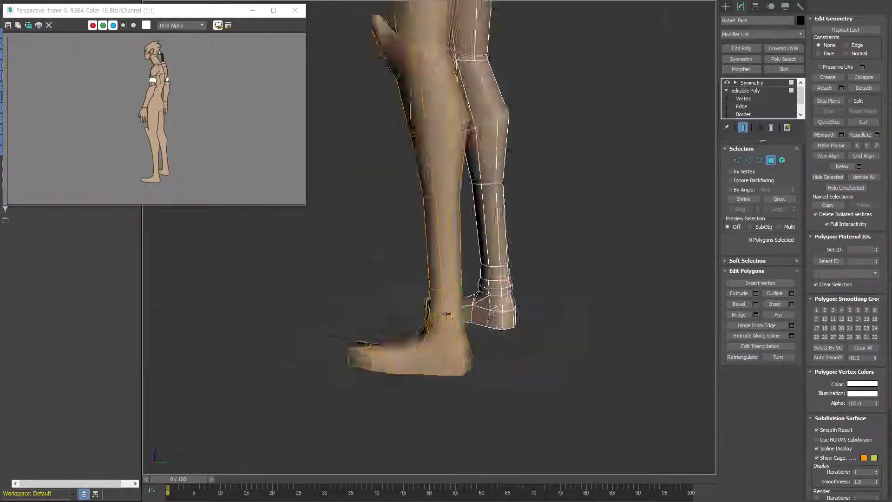
key(1)
alt+middle_drag(447, 315, 542, 347)
scroll(511, 342, up, 4)
drag(541, 347, 534, 295)
mouse_move(534, 295)
alt+middle_down()
mouse_move(465, 279)
mouse_move(493, 153)
mouse_move(451, 343)
alt+middle_up()
key(F3)
key(F3)
scroll(567, 380, down, 5)
Raise the boot's ankle cuff vertices using flat side and perspective views.
mouse_move(567, 380)
alt+middle_down()
mouse_move(518, 348)
mouse_move(480, 381)
alt+middle_up()
scroll(481, 381, up, 6)
alt+middle_drag(627, 402, 501, 329)
key(l)
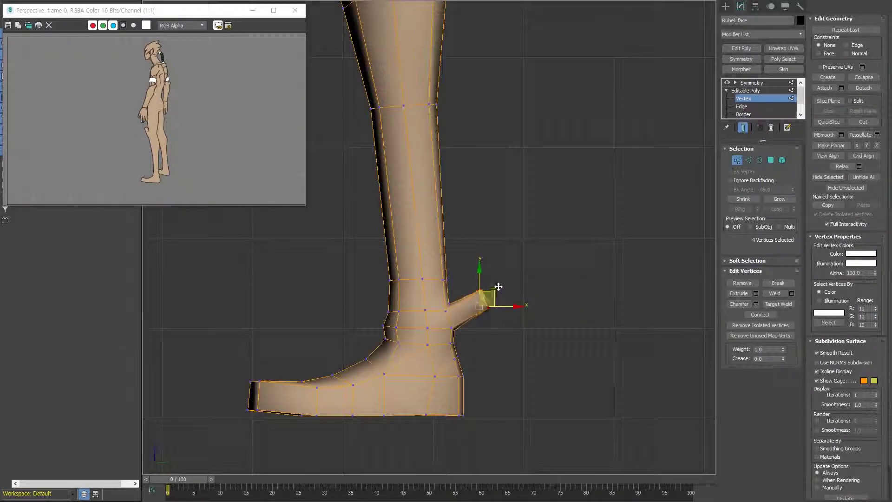
scroll(495, 301, up, 1)
scroll(489, 265, up, 2)
alt+middle_drag(489, 265, 537, 319)
key(shift+z)
mouse_move(488, 264)
alt+middle_down()
mouse_move(588, 338)
mouse_move(471, 355)
alt+middle_up()
key(l)
key(shift+z)
Fine-tune the remaining ankle and boot vertices in shaded view.
scroll(595, 381, up, 4)
click(441, 283)
scroll(441, 283, down, 4)
click(547, 297)
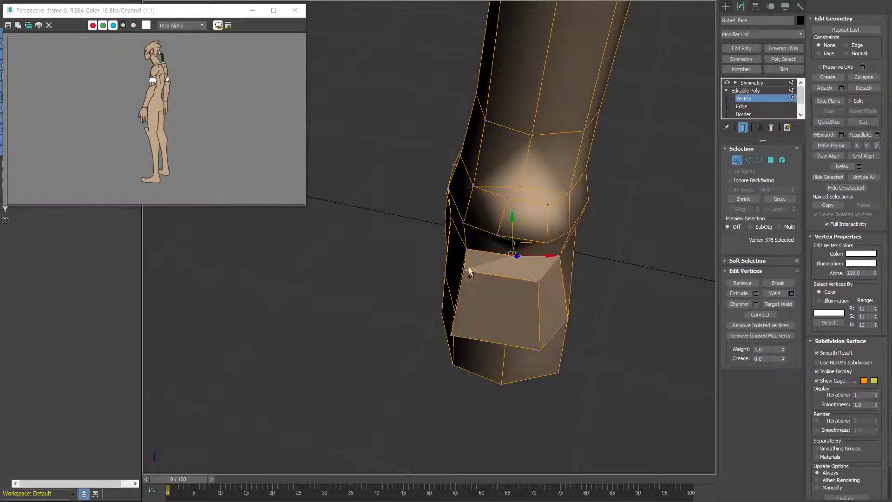
key(F3)
scroll(591, 122, up, 3)
key(F3)
scroll(558, 176, down, 4)
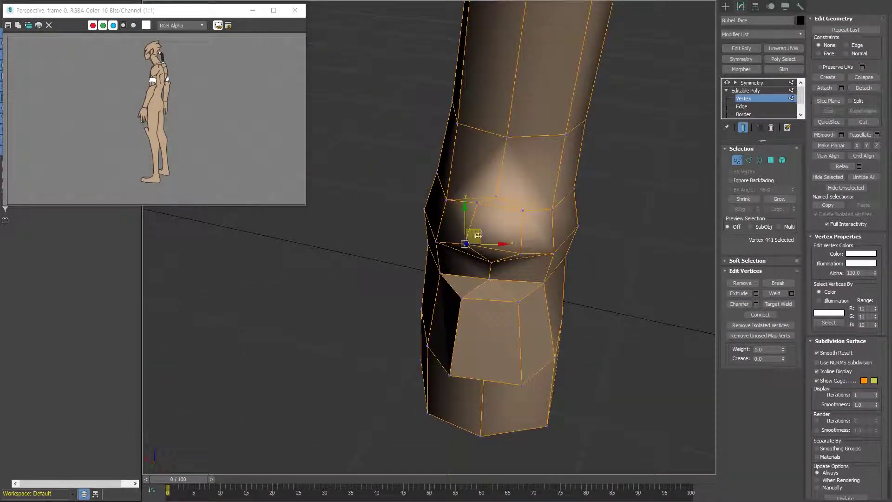
mouse_move(514, 303)
alt+middle_down()
mouse_move(531, 358)
mouse_move(484, 275)
mouse_move(504, 326)
alt+middle_up()
scroll(531, 358, down, 3)
key(4)
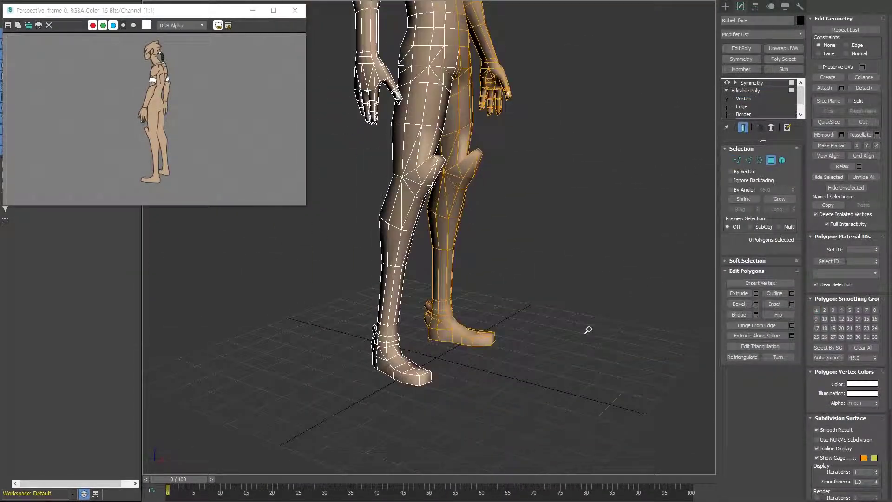
Select the knee polygons and two knee vertices to tweak the knee shape.
scroll(363, 314, up, 5)
mouse_move(490, 269)
alt+middle_down()
mouse_move(427, 278)
mouse_move(419, 260)
mouse_move(430, 281)
mouse_move(441, 279)
mouse_move(357, 359)
mouse_move(465, 242)
alt+middle_up()
click(430, 276)
scroll(426, 278, down, 5)
key(1)
scroll(430, 282, up, 3)
click(448, 277)
scroll(442, 279, up, 3)
scroll(358, 358, up, 3)
scroll(358, 359, down, 5)
scroll(464, 241, up, 5)
key(2)
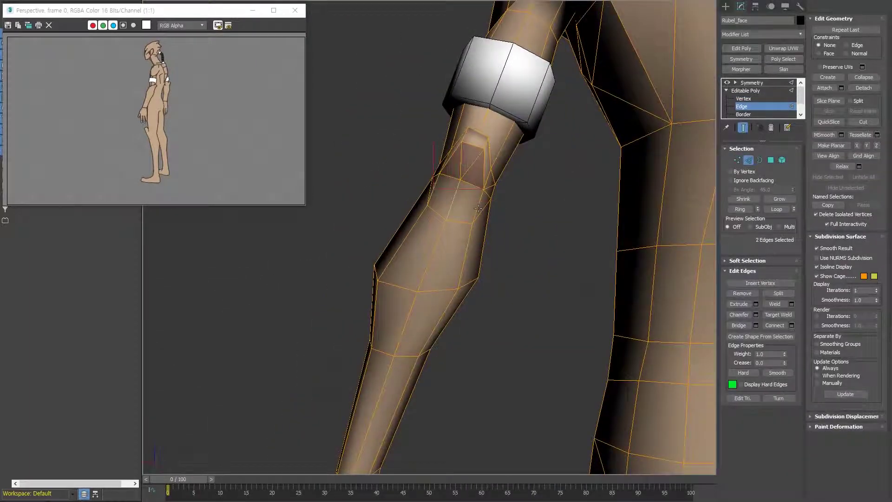
scroll(506, 234, down, 1)
In the four-viewport layout, adjust vertices on the upper arm.
key(alt+w)
key(alt+w)
scroll(432, 260, up, 3)
alt+middle_drag(454, 235, 407, 286)
key(1)
scroll(420, 249, down, 3)
scroll(487, 199, up, 3)
scroll(488, 200, down, 8)
Select the front and back hip polygons as the shorts area for material ID 3.
mouse_move(488, 199)
alt+middle_down()
mouse_move(424, 296)
mouse_move(432, 279)
alt+middle_up()
click(432, 278)
key(4)
scroll(432, 279, up, 4)
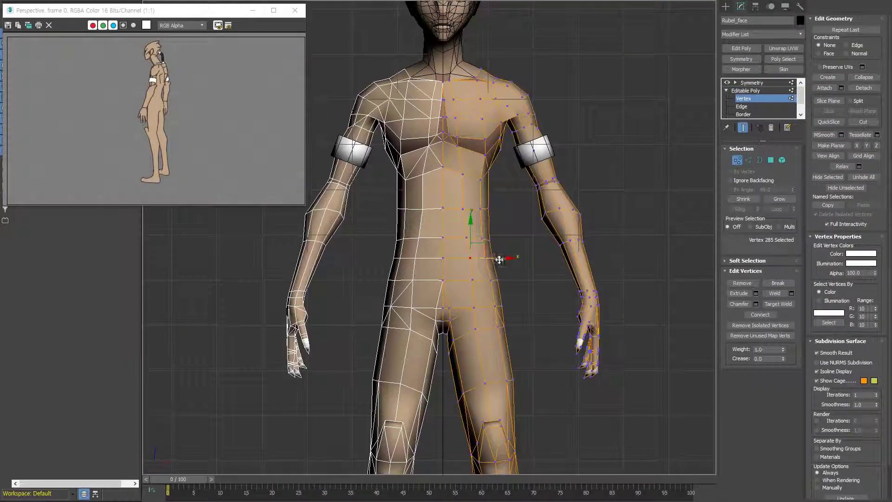
drag(344, 214, 451, 305)
alt+middle_drag(450, 305, 511, 297)
ctrl+drag(381, 261, 502, 335)
alt+middle_drag(502, 334, 436, 326)
scroll(437, 325, down, 3)
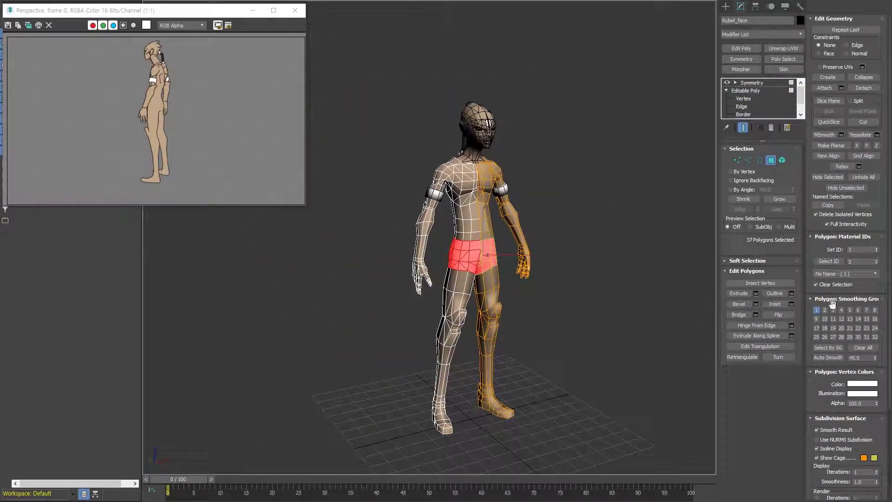
Trim excess polygons from the shorts selection.
scroll(514, 263, up, 5)
mouse_move(596, 296)
alt+middle_down()
mouse_move(534, 279)
mouse_move(511, 260)
alt+middle_up()
alt+drag(548, 196, 511, 288)
scroll(511, 260, down, 5)
scroll(524, 250, up, 5)
mouse_move(511, 260)
alt+middle_down()
mouse_move(524, 249)
mouse_move(515, 320)
mouse_move(549, 297)
alt+middle_up()
Clear the selection and select the knee pad polygons up close.
click(516, 279)
key(ctrl+d)
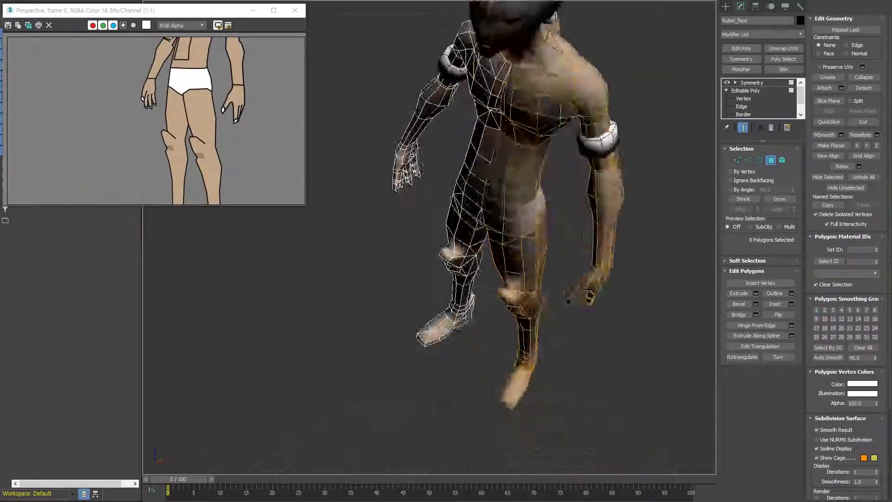
scroll(548, 298, up, 5)
alt+middle_drag(642, 320, 511, 186)
scroll(511, 185, up, 4)
ctrl+click(479, 116)
scroll(467, 96, down, 10)
scroll(534, 363, up, 8)
mouse_move(534, 362)
alt+middle_down()
mouse_move(548, 278)
mouse_move(569, 271)
alt+middle_up()
Select a vertex at the shorts' crotch, checking the mesh in wireframe.
key(1)
key(alt+w)
key(alt+w)
alt+middle_drag(674, 333, 562, 278)
scroll(562, 279, down, 8)
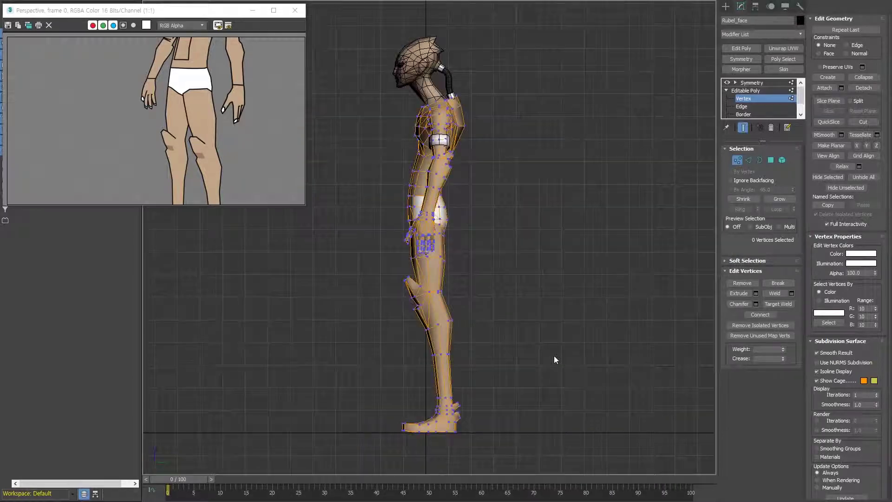
key(alt+w)
key(alt+w)
scroll(511, 233, up, 8)
click(498, 233)
scroll(583, 265, down, 2)
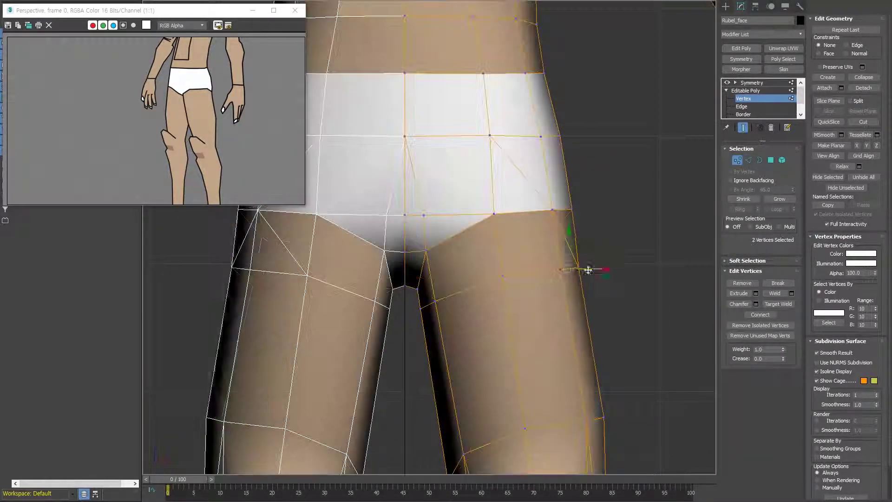
key(F3)
Adjust vertices at the back of the hips and along the shorts' leg openings.
key(F3)
scroll(507, 318, down, 5)
click(478, 183)
mouse_move(506, 318)
alt+middle_down()
mouse_move(604, 252)
mouse_move(487, 191)
mouse_move(476, 200)
alt+middle_up()
scroll(487, 192, up, 3)
scroll(476, 199, down, 2)
click(476, 192)
key(F3)
scroll(476, 192, up, 4)
click(448, 322)
scroll(507, 332, down, 5)
Select the shin polygons from behind to make white socks with material ID 3.
key(4)
scroll(432, 317, up, 5)
scroll(433, 317, down, 3)
mouse_move(432, 317)
alt+middle_down()
mouse_move(554, 364)
mouse_move(418, 316)
mouse_move(400, 319)
mouse_move(464, 302)
mouse_move(538, 262)
alt+middle_up()
scroll(426, 323, up, 3)
scroll(427, 323, down, 3)
scroll(418, 316, up, 3)
scroll(395, 316, up, 2)
scroll(395, 317, down, 3)
scroll(472, 301, down, 3)
scroll(500, 311, up, 2)
mouse_move(576, 327)
alt+middle_down()
mouse_move(529, 287)
mouse_move(475, 345)
alt+middle_up()
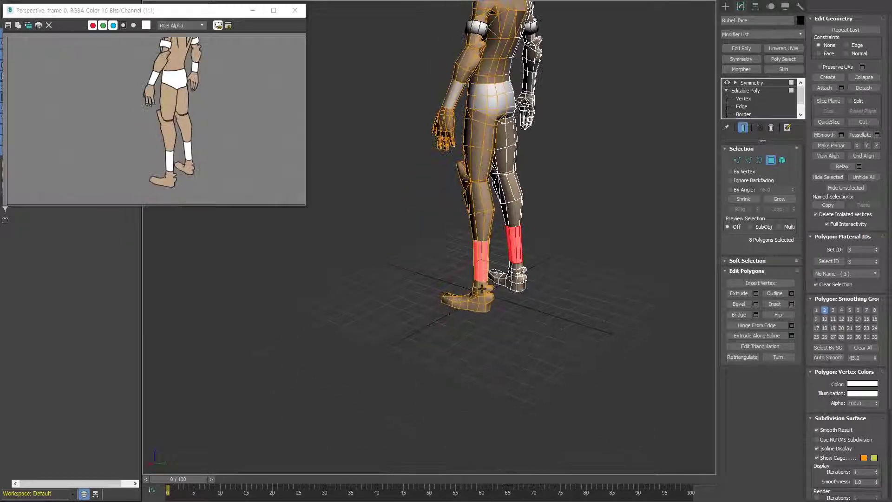
Zoom onto the lower leg and select a shin vertex to slim the calf.
alt+middle_drag(489, 254, 504, 256)
scroll(504, 256, up, 2)
key(1)
mouse_move(421, 289)
alt+middle_down()
mouse_move(580, 335)
mouse_move(385, 411)
alt+middle_up()
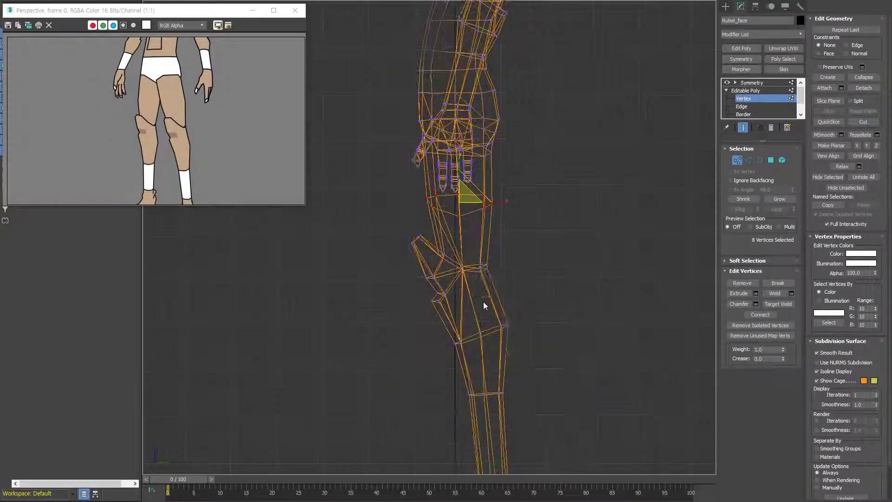
key(alt+w)
key(alt+w)
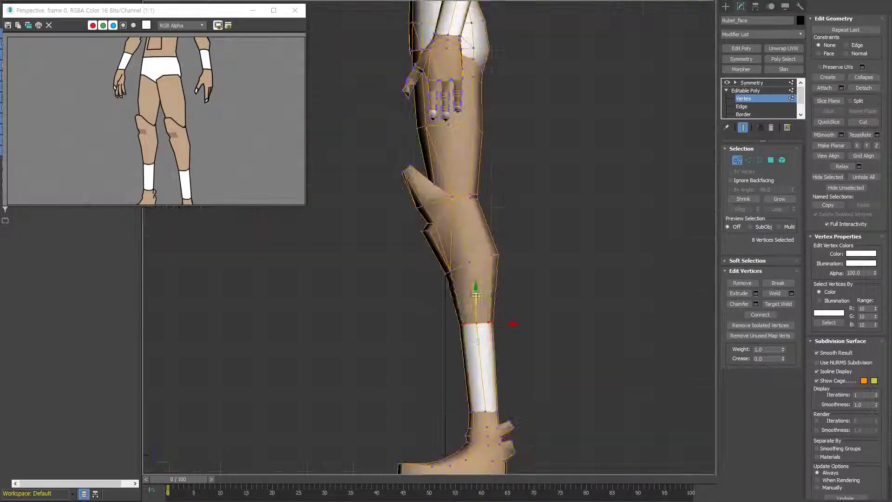
alt+middle_drag(504, 283, 443, 258)
click(443, 258)
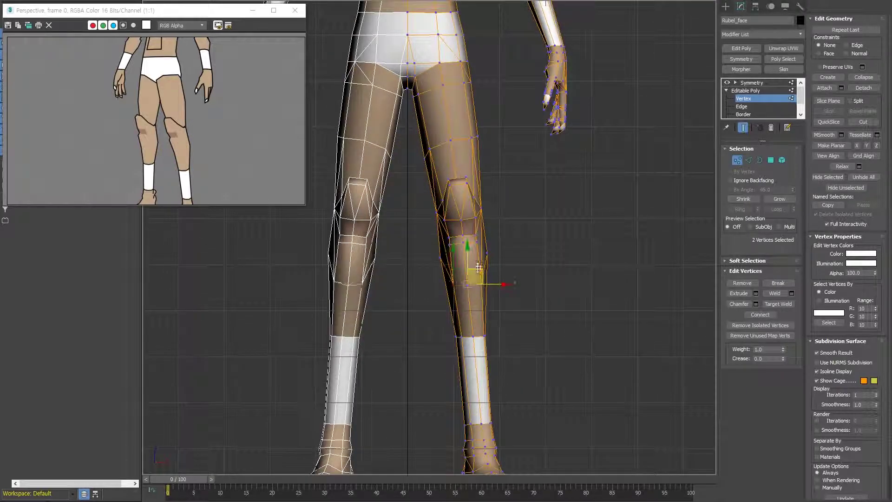